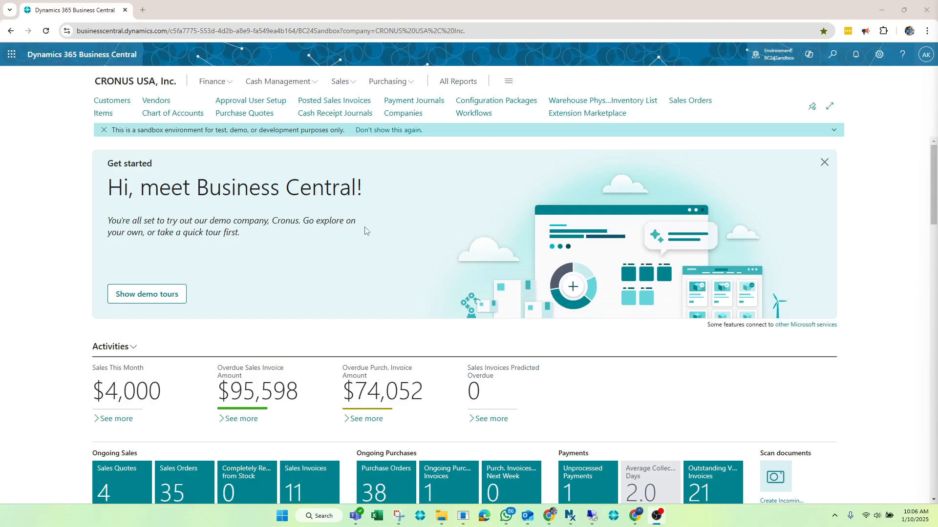
{"action": "scroll", "coordinate": [368, 240], "scroll_direction": "down", "scroll_amount": 2}
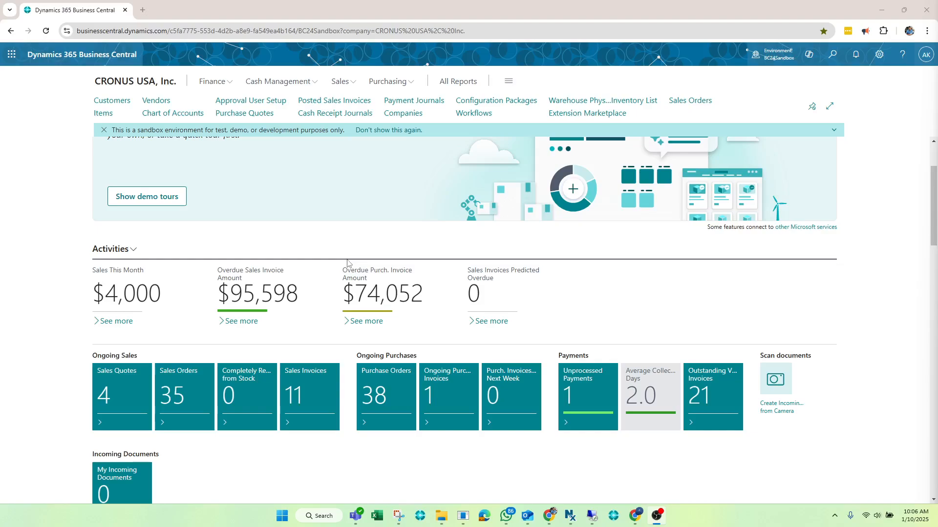
{"action": "scroll", "coordinate": [347, 264], "scroll_direction": "up", "scroll_amount": 1}
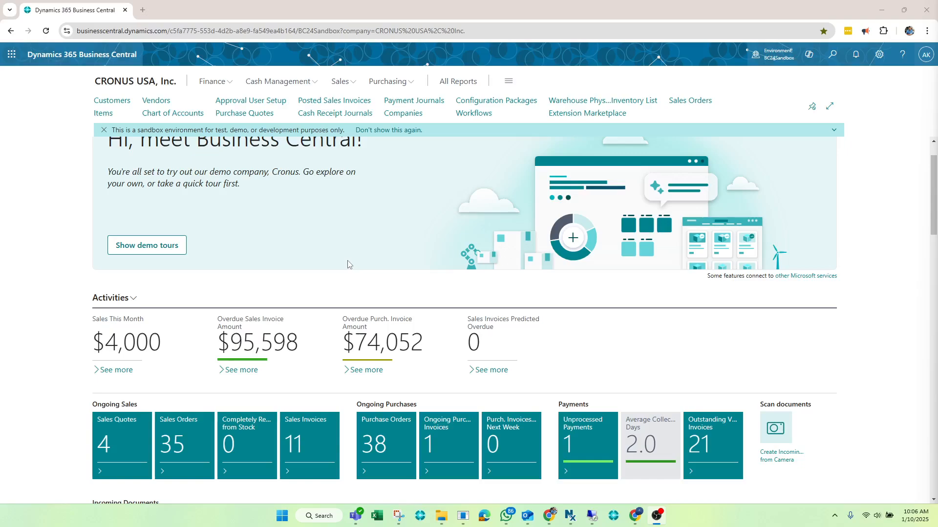
{"action": "scroll", "coordinate": [348, 265], "scroll_direction": "down", "scroll_amount": 1}
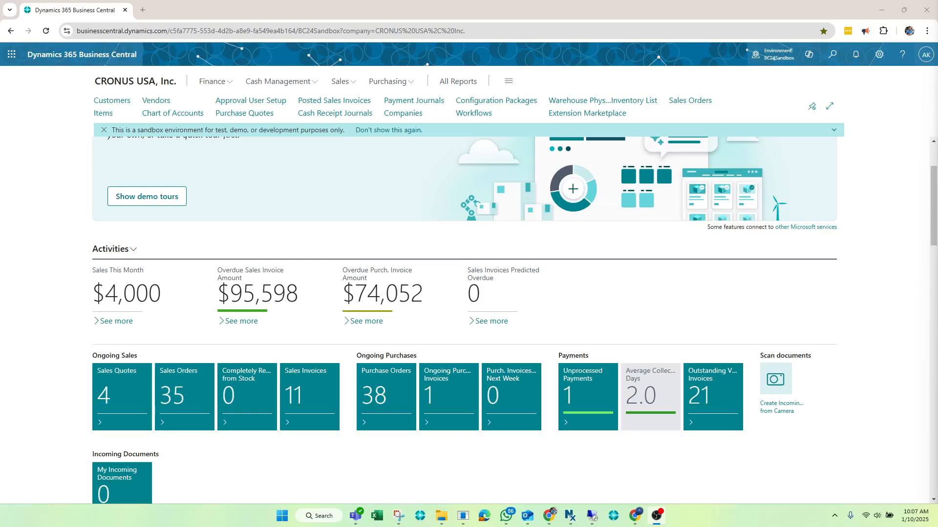
{"action": "scroll", "coordinate": [366, 207], "scroll_direction": "up", "scroll_amount": 2}
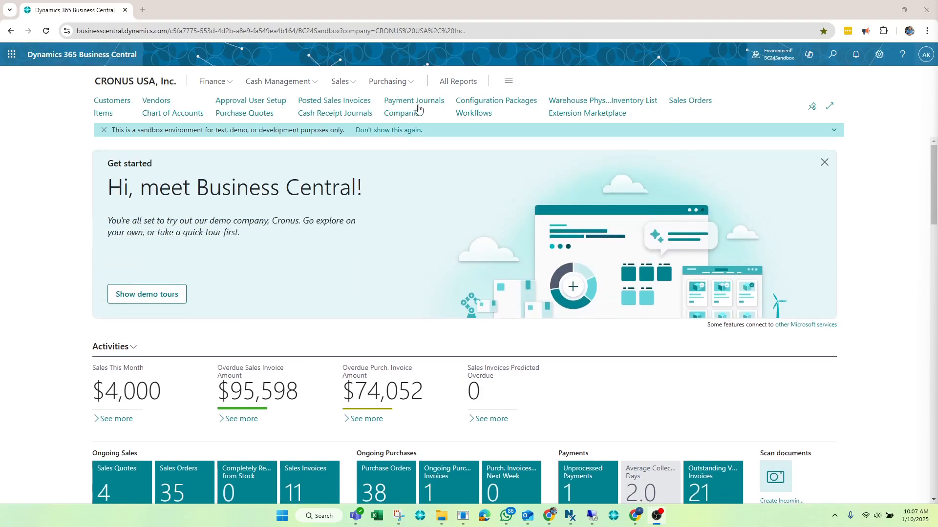
Search for "sales order" and open the Sales Orders list
{"action": "left_click", "coordinate": [834, 52]}
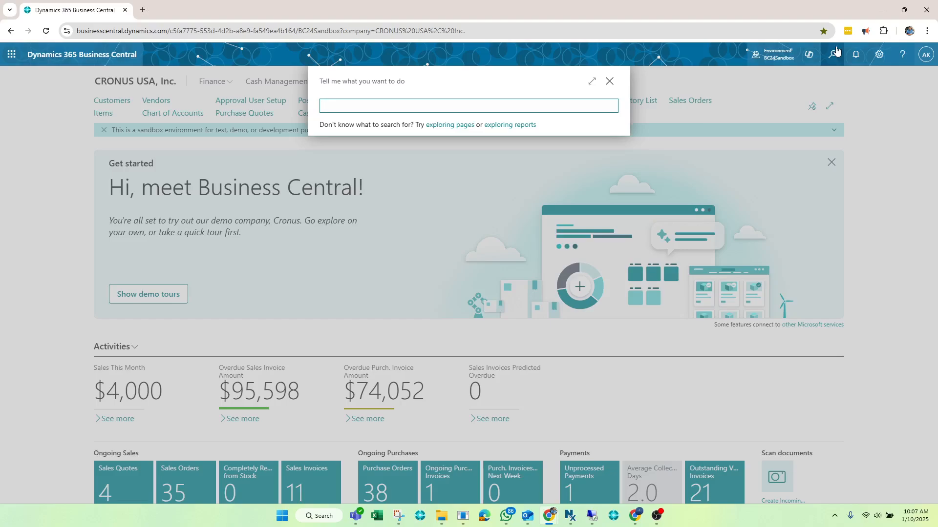
{"action": "type", "text": "sales order"}
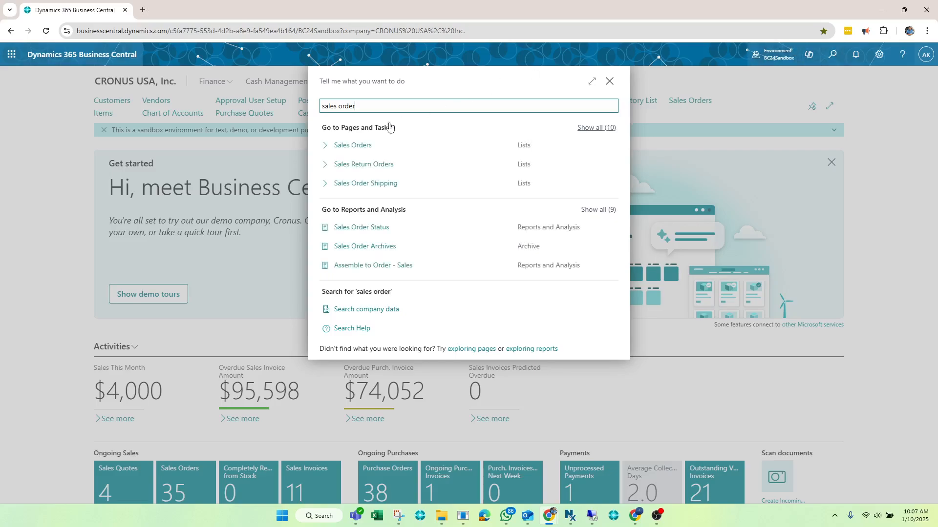
{"action": "left_click", "coordinate": [350, 145]}
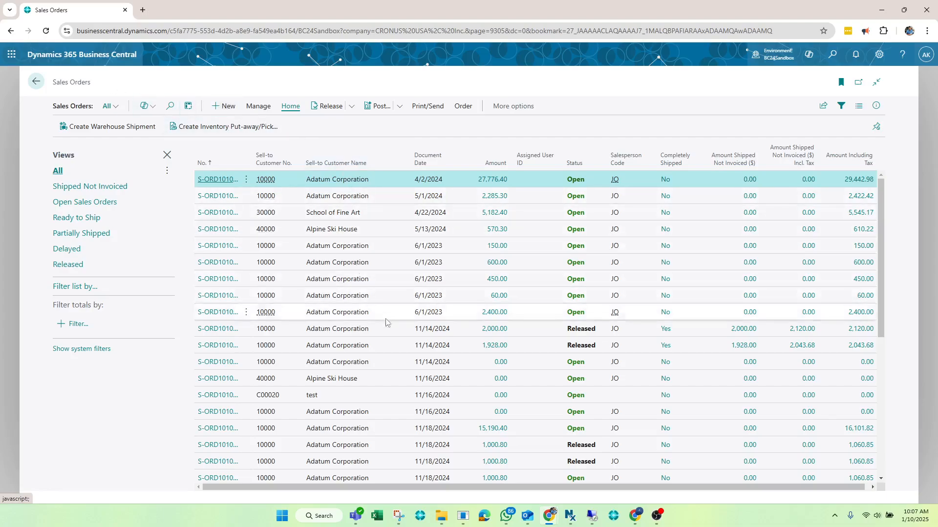
Create a new sales order for customer 10000, Adatum Corporation
{"action": "left_click", "coordinate": [224, 112]}
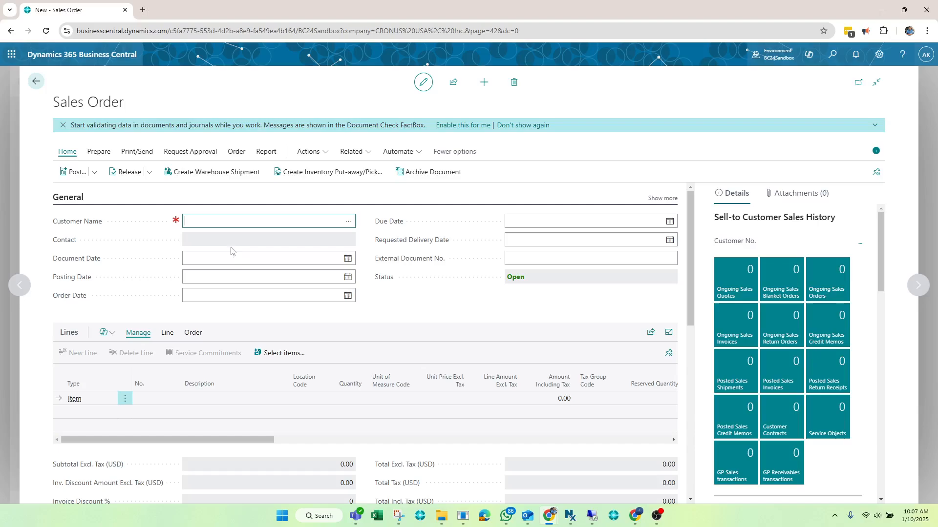
{"action": "left_click", "coordinate": [349, 221]}
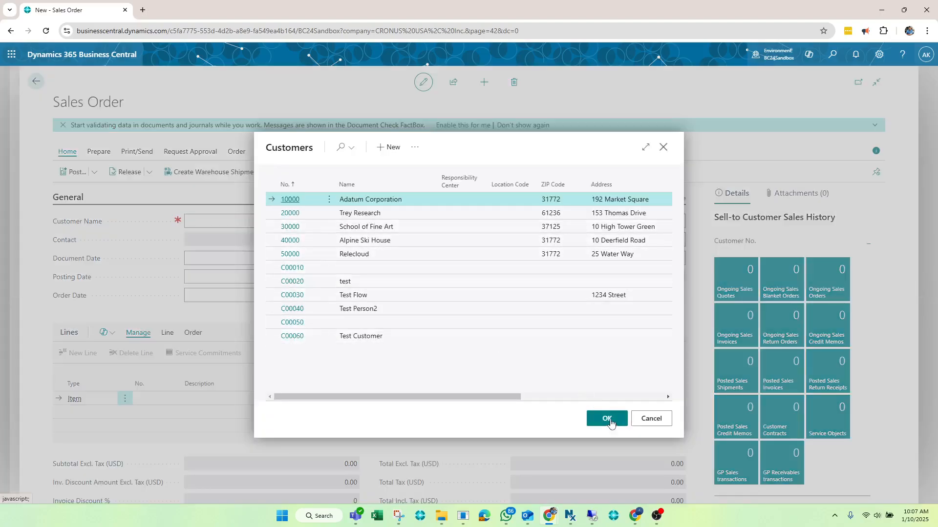
{"action": "left_click", "coordinate": [607, 419]}
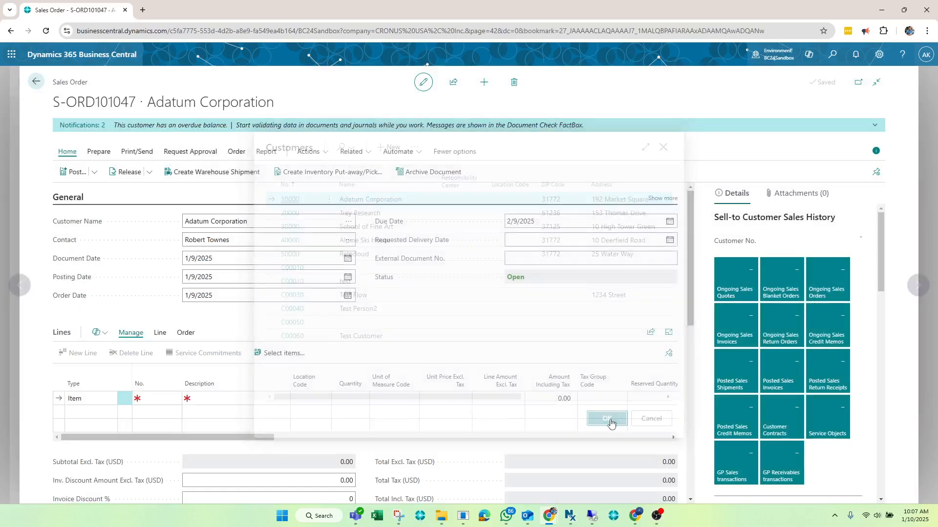
Look through the new order's general, invoice, shipping and prepayment fields filled in from the customer
{"action": "scroll", "coordinate": [417, 336], "scroll_direction": "down", "scroll_amount": 10}
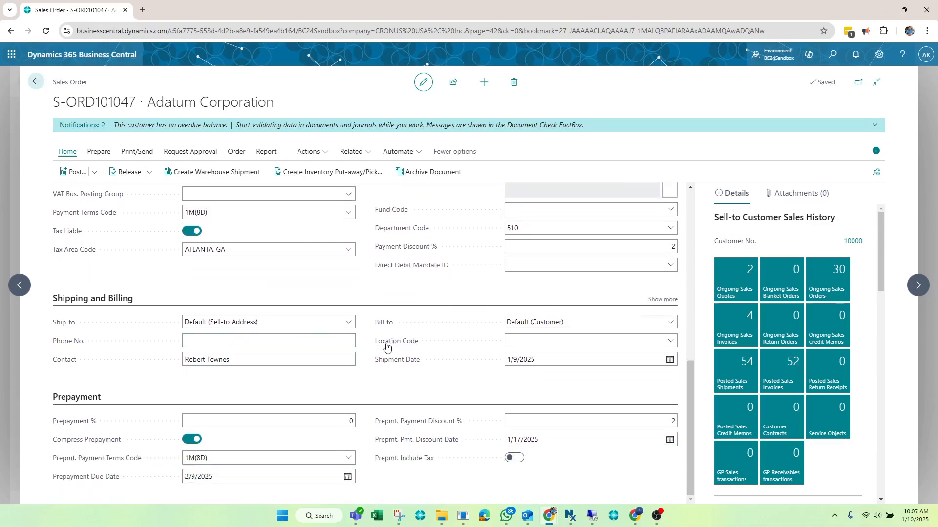
{"action": "scroll", "coordinate": [391, 347], "scroll_direction": "up", "scroll_amount": 1}
{"action": "scroll", "coordinate": [391, 300], "scroll_direction": "up", "scroll_amount": 2}
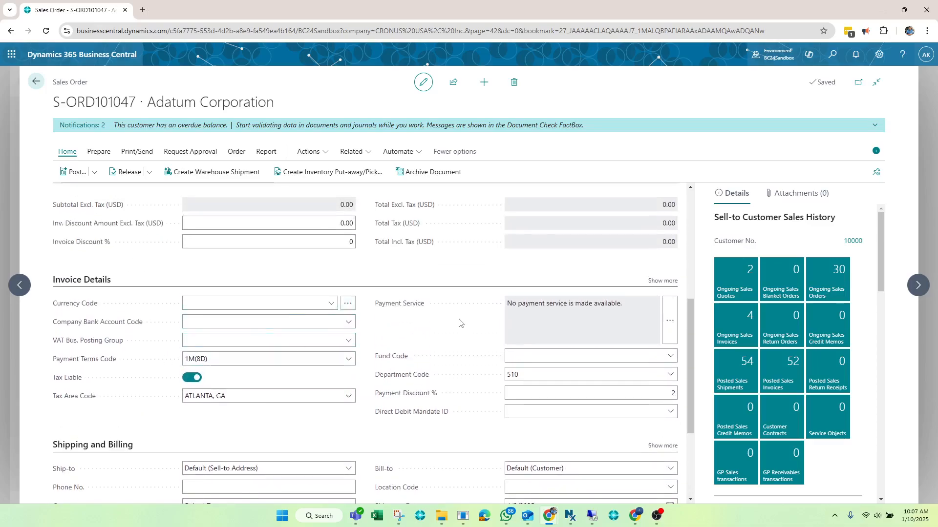
{"action": "scroll", "coordinate": [446, 318], "scroll_direction": "up", "scroll_amount": 5}
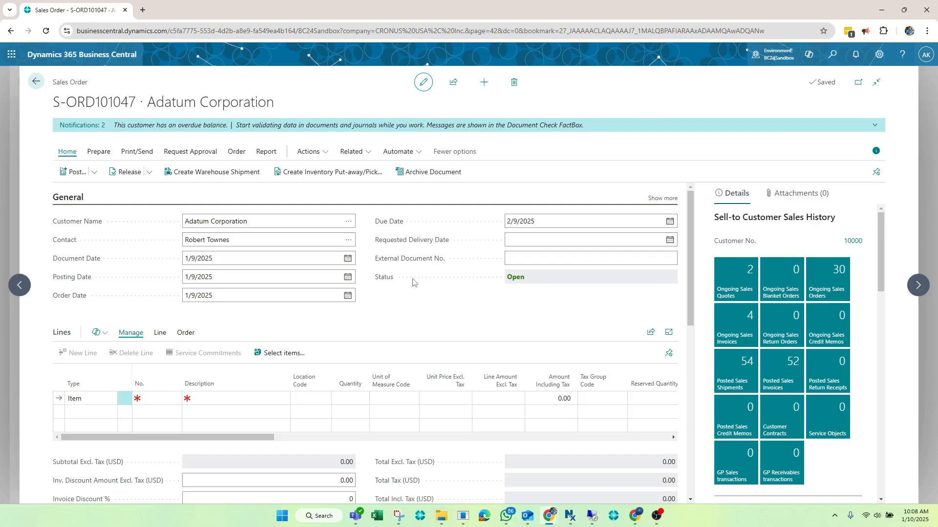
{"action": "scroll", "coordinate": [412, 280], "scroll_direction": "down", "scroll_amount": 2}
{"action": "scroll", "coordinate": [374, 262], "scroll_direction": "up", "scroll_amount": 1}
{"action": "scroll", "coordinate": [374, 265], "scroll_direction": "up", "scroll_amount": 1}
Enter item 1896-S, ATHENS Desk PA Test, on the first sales order line
{"action": "left_click", "coordinate": [158, 399]}
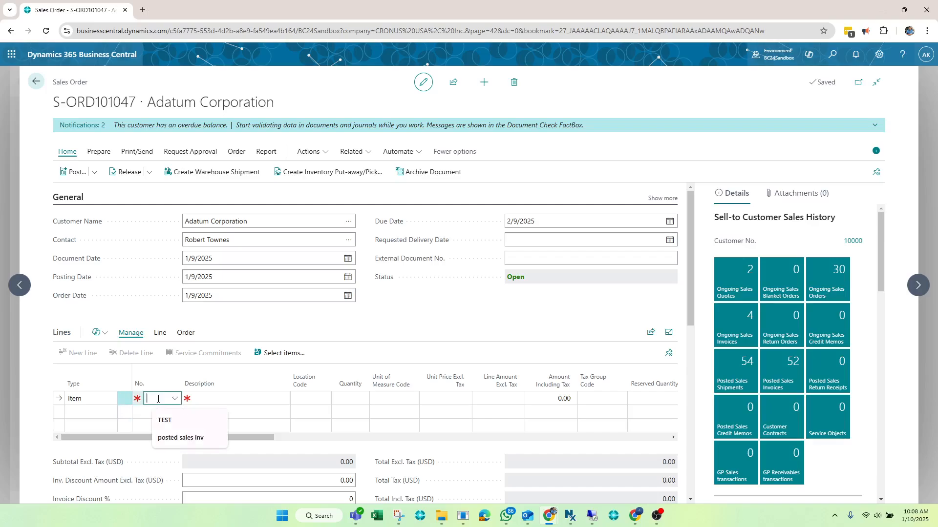
{"action": "left_click", "coordinate": [175, 404]}
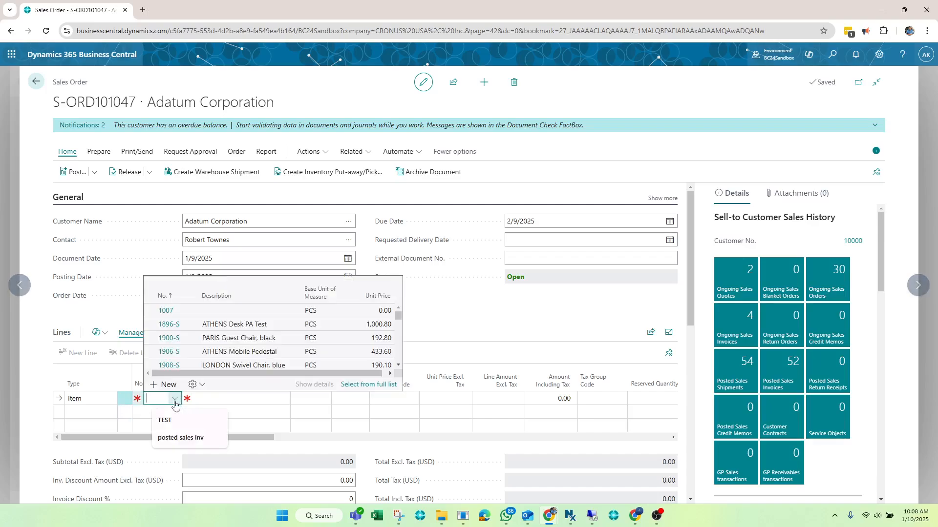
{"action": "scroll", "coordinate": [273, 337], "scroll_direction": "down", "scroll_amount": 3}
{"action": "scroll", "coordinate": [278, 339], "scroll_direction": "up", "scroll_amount": 1}
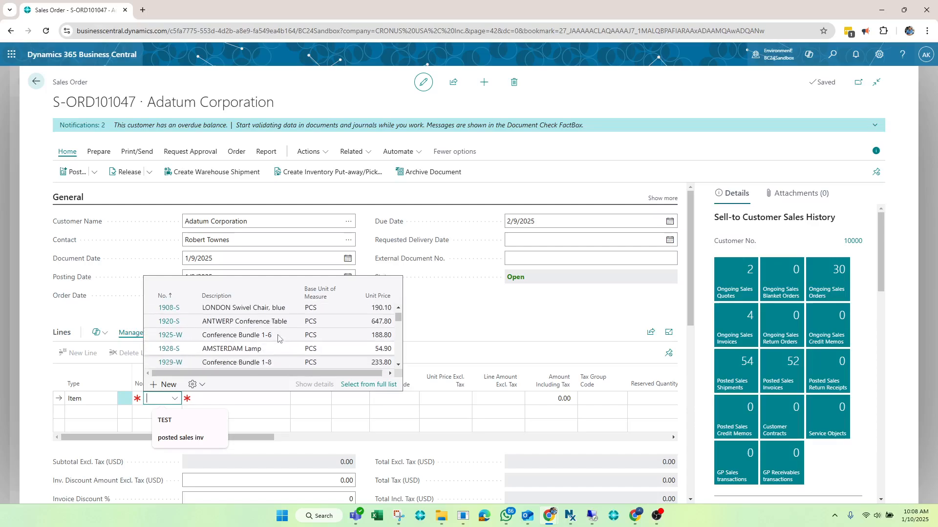
{"action": "scroll", "coordinate": [274, 337], "scroll_direction": "up", "scroll_amount": 2}
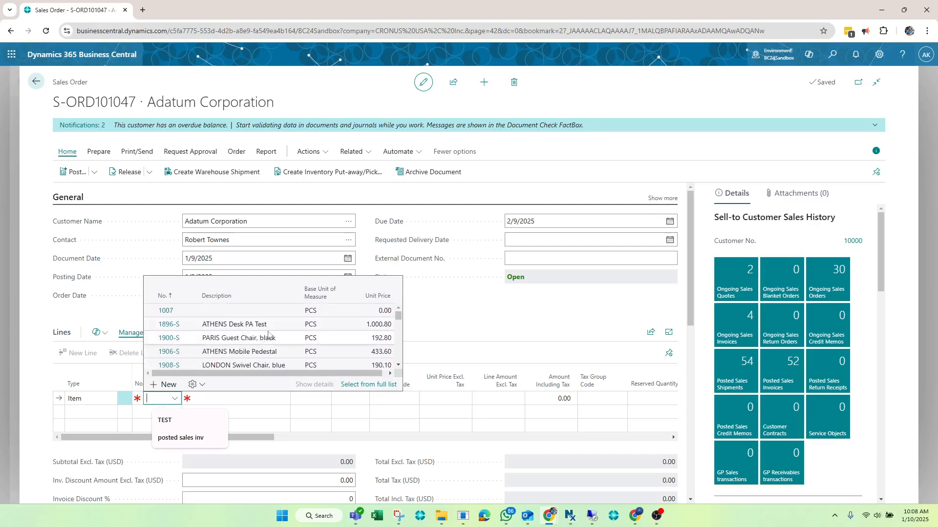
{"action": "left_click", "coordinate": [251, 327]}
{"action": "left_click", "coordinate": [252, 325]}
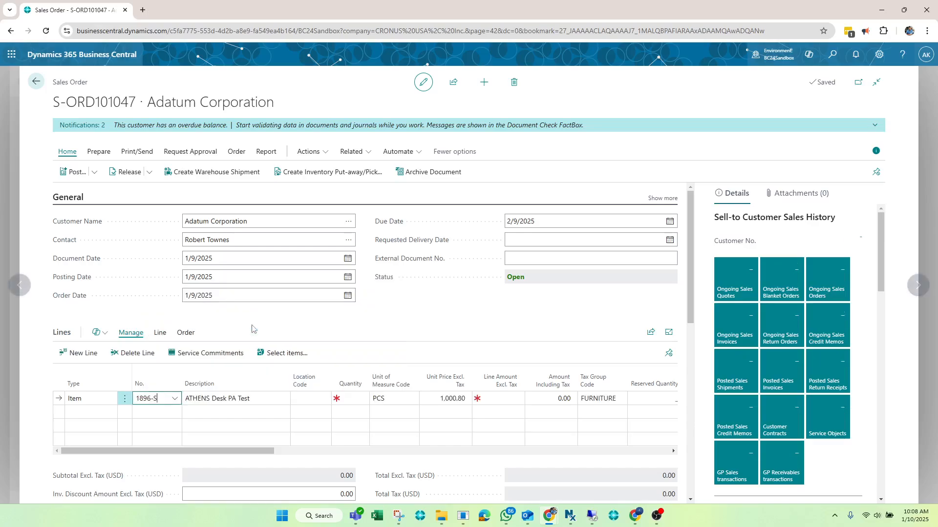
Set the ATHENS Desk line's quantity to 2 and its location code to MAIN
{"action": "left_click", "coordinate": [357, 399]}
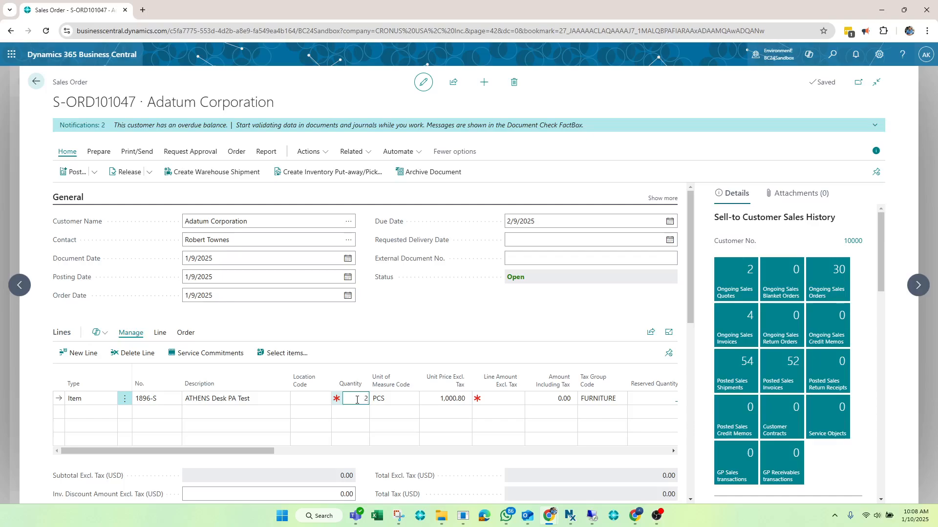
{"action": "key", "text": "Tab"}
{"action": "key", "text": "Tab"}
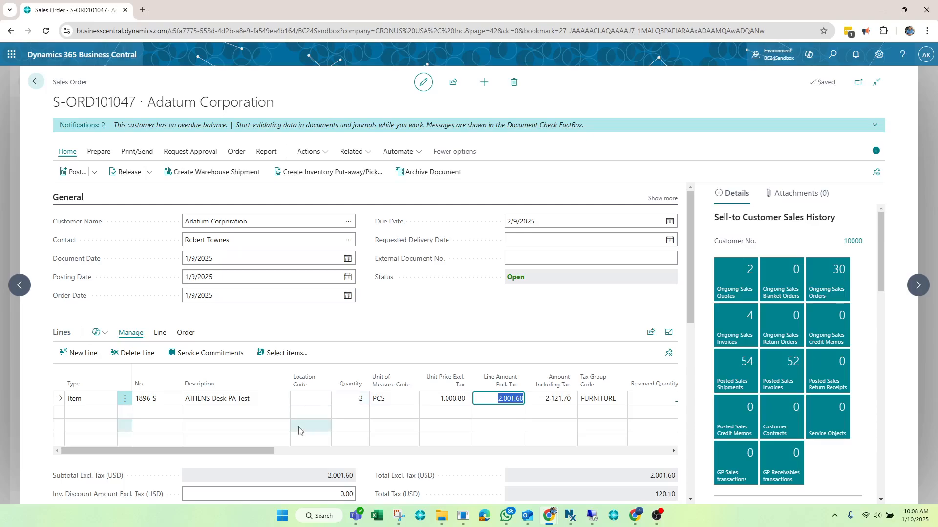
{"action": "left_click", "coordinate": [325, 405]}
{"action": "left_click", "coordinate": [324, 404]}
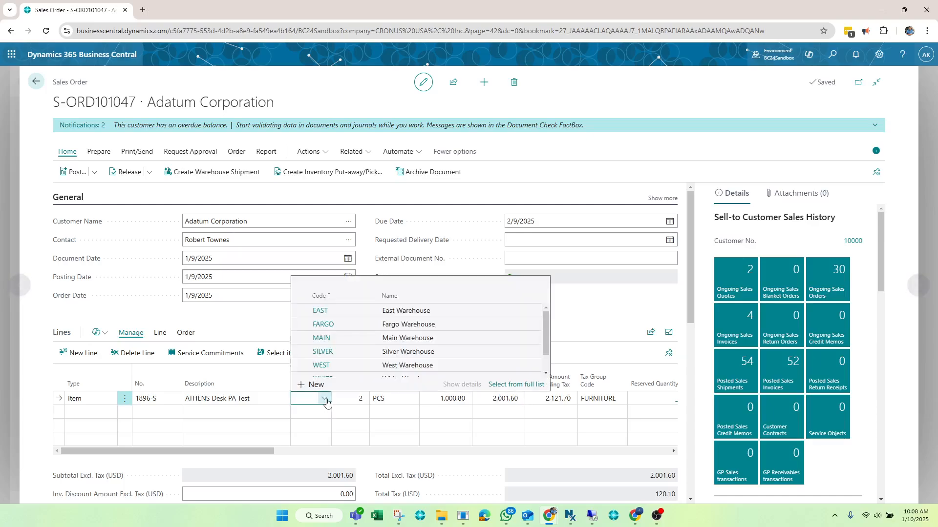
{"action": "left_click", "coordinate": [338, 342]}
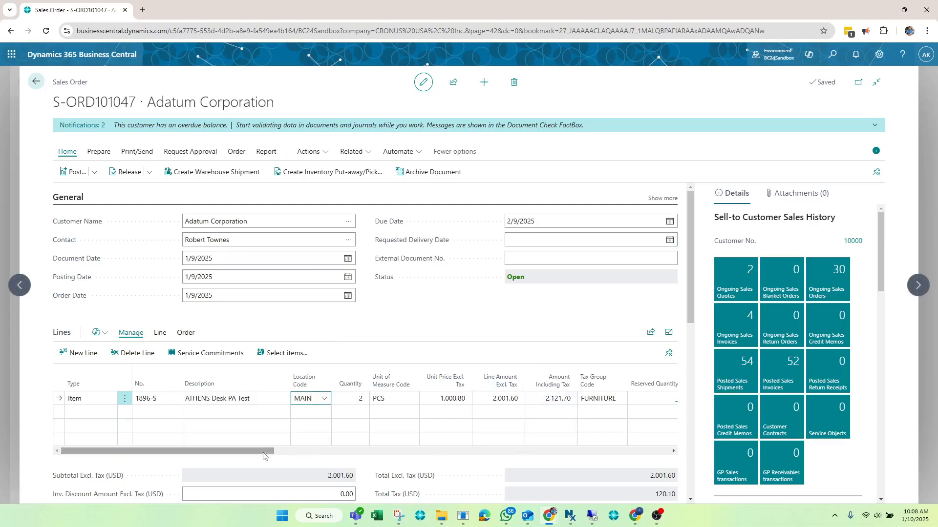
Add a second order line with item 1900-S, PARIS Guest Chair, black
{"action": "left_click", "coordinate": [342, 454]}
{"action": "scroll", "coordinate": [362, 454], "scroll_direction": "left", "scroll_amount": 5}
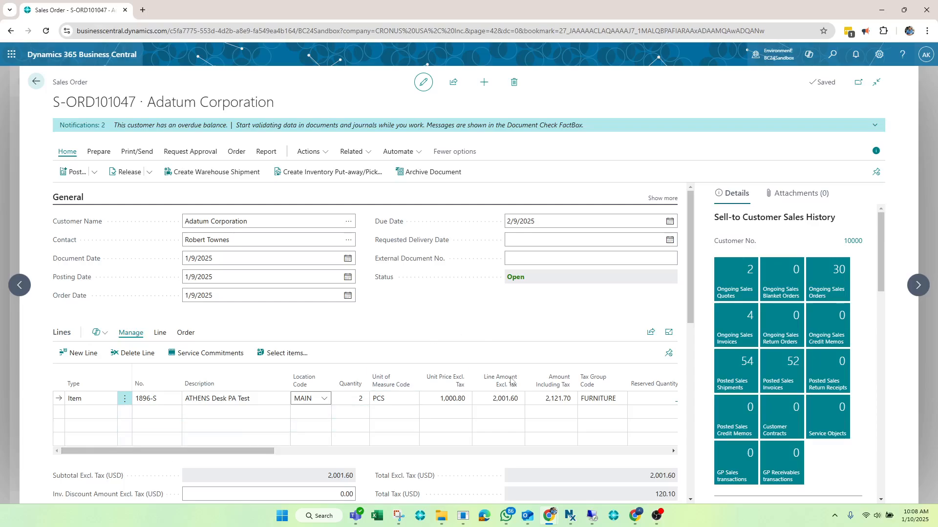
{"action": "scroll", "coordinate": [453, 326], "scroll_direction": "down", "scroll_amount": 2}
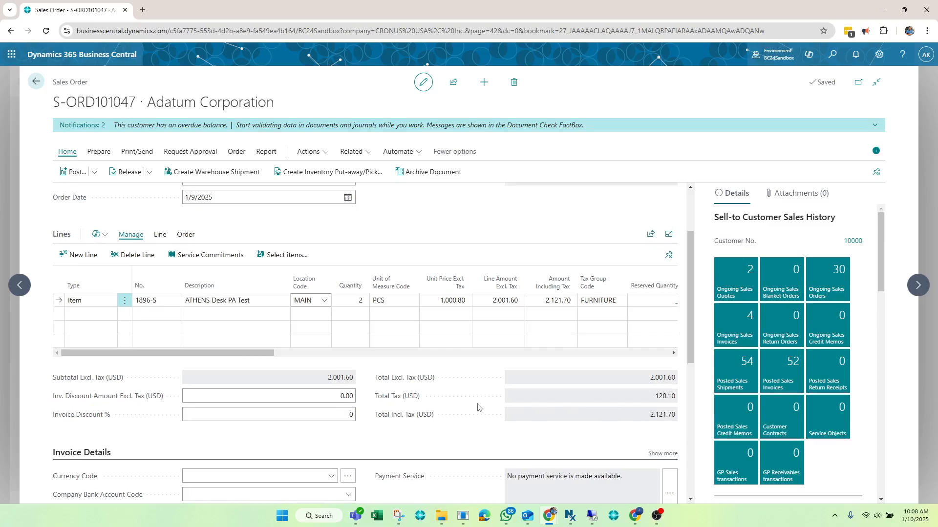
{"action": "scroll", "coordinate": [482, 401], "scroll_direction": "down", "scroll_amount": 2}
{"action": "scroll", "coordinate": [449, 292], "scroll_direction": "up", "scroll_amount": 2}
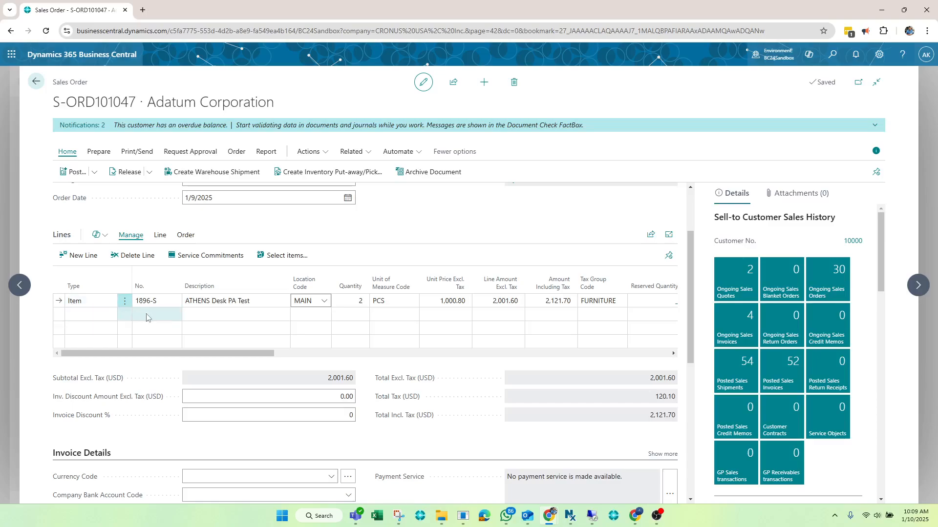
{"action": "left_click", "coordinate": [158, 315]}
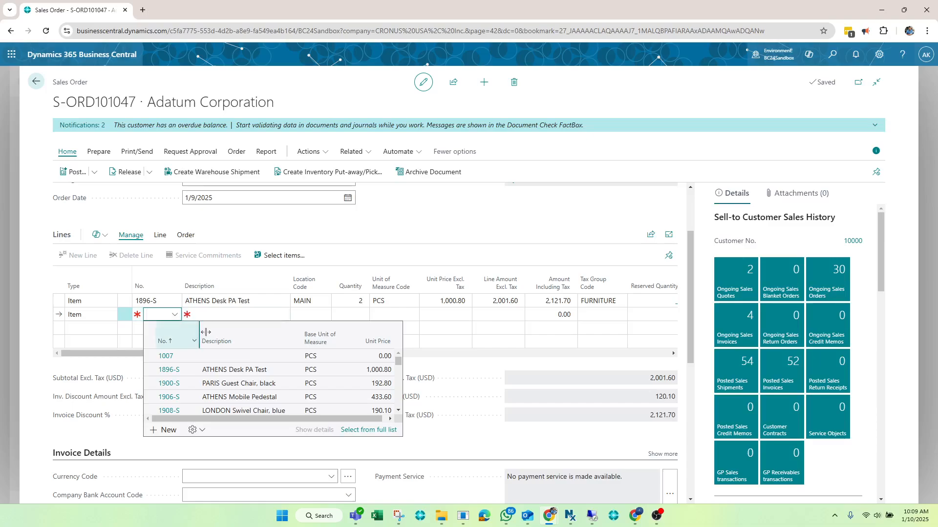
{"action": "left_click", "coordinate": [263, 386]}
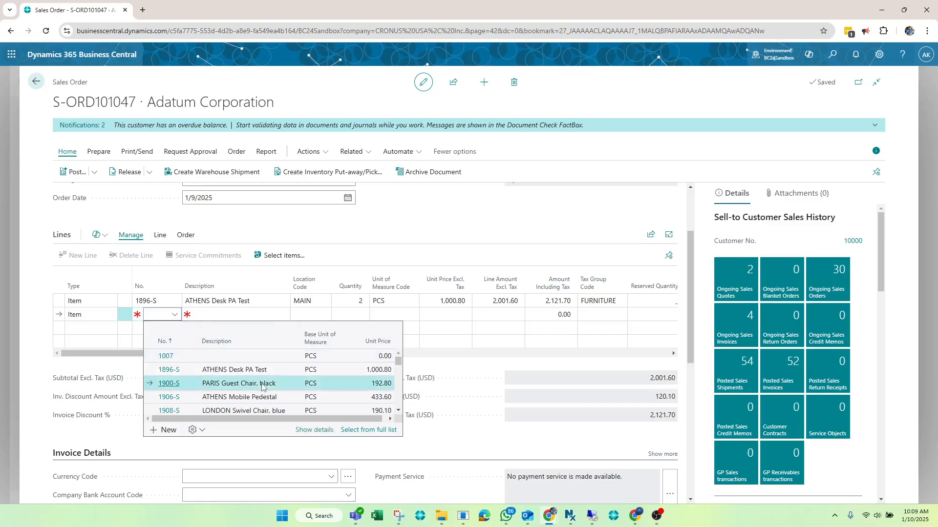
Set the PARIS Guest Chair line's quantity to 3 and its location code to MAIN
{"action": "left_click", "coordinate": [356, 316]}
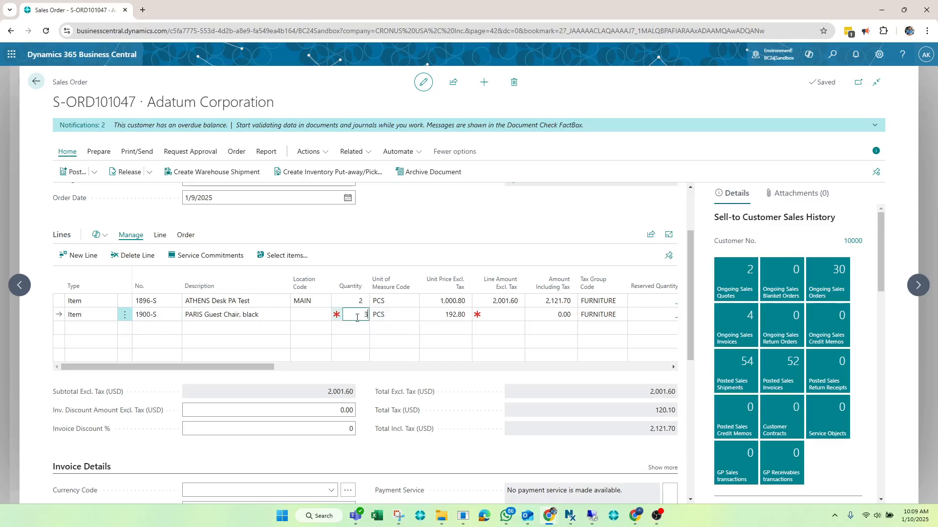
{"action": "left_click", "coordinate": [310, 316]}
{"action": "left_click", "coordinate": [324, 316]}
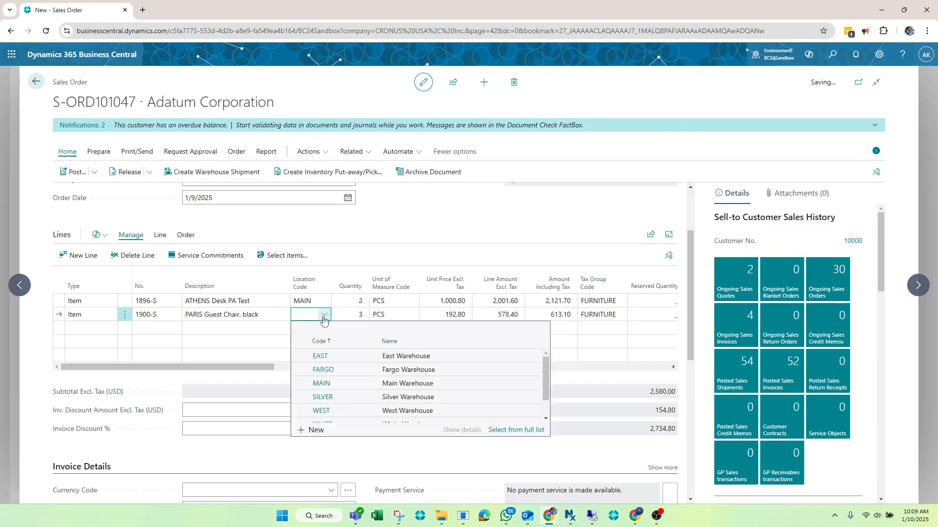
{"action": "left_click", "coordinate": [325, 317]}
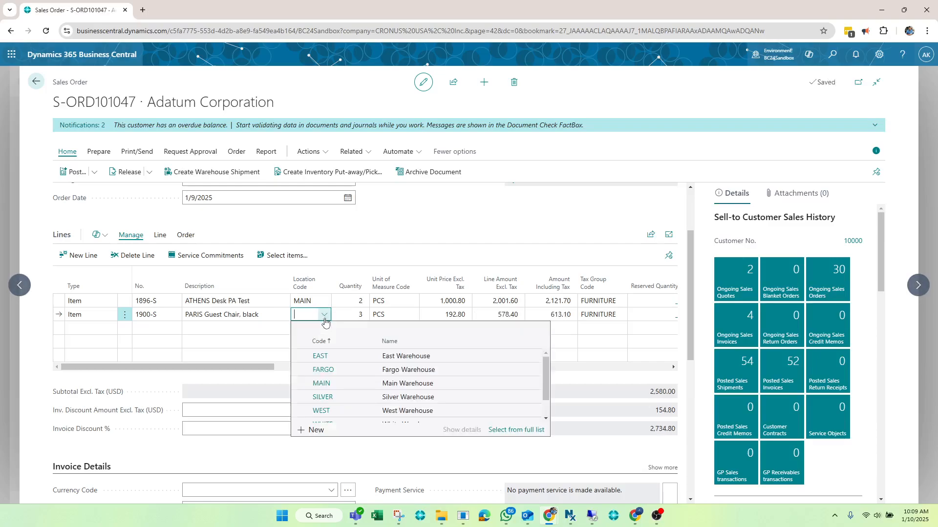
{"action": "left_click", "coordinate": [328, 385]}
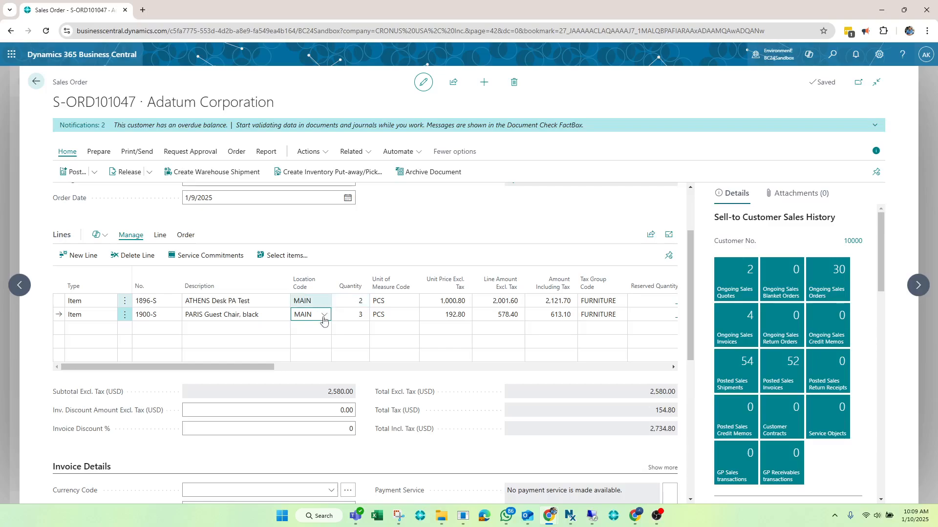
Examine the order totals and the Invoice Details, Shipping and Billing, and Prepayment sections
{"action": "scroll", "coordinate": [469, 398], "scroll_direction": "down", "scroll_amount": 4}
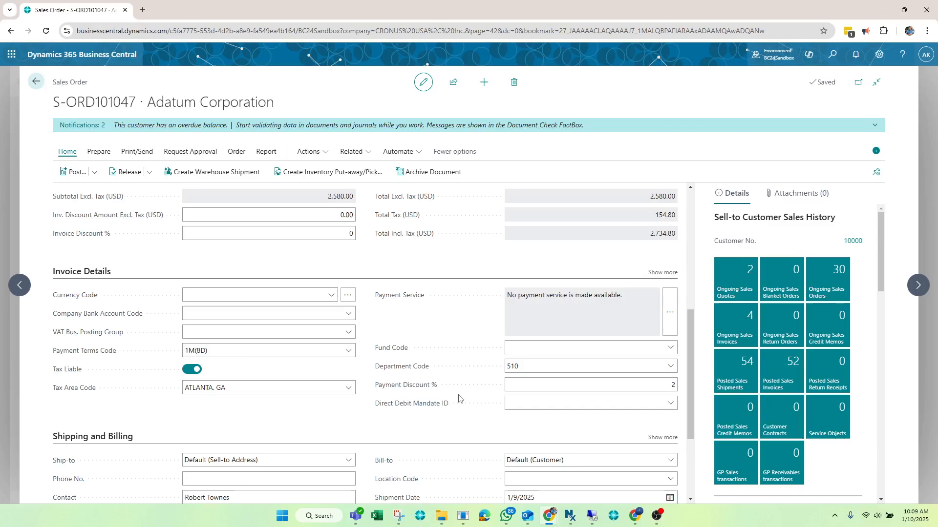
{"action": "scroll", "coordinate": [464, 397], "scroll_direction": "up", "scroll_amount": 5}
{"action": "scroll", "coordinate": [446, 397], "scroll_direction": "down", "scroll_amount": 4}
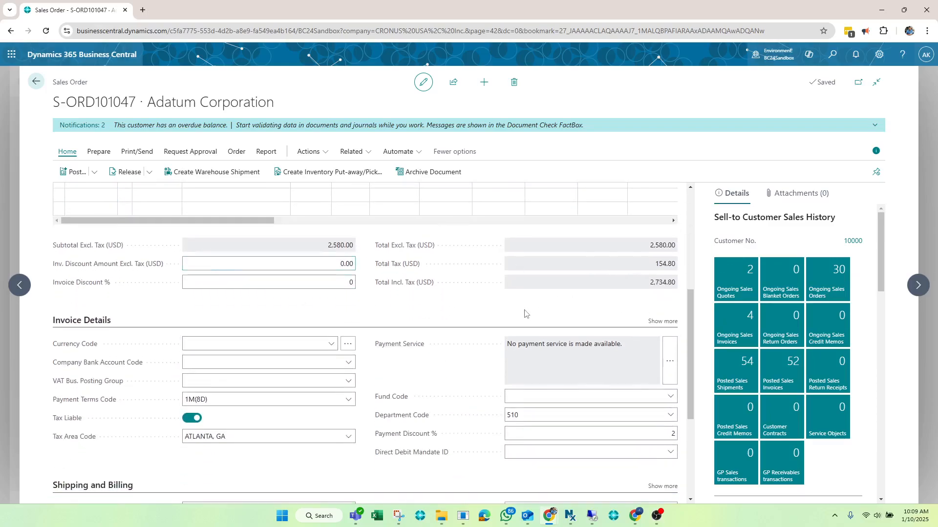
{"action": "scroll", "coordinate": [464, 356], "scroll_direction": "down", "scroll_amount": 2}
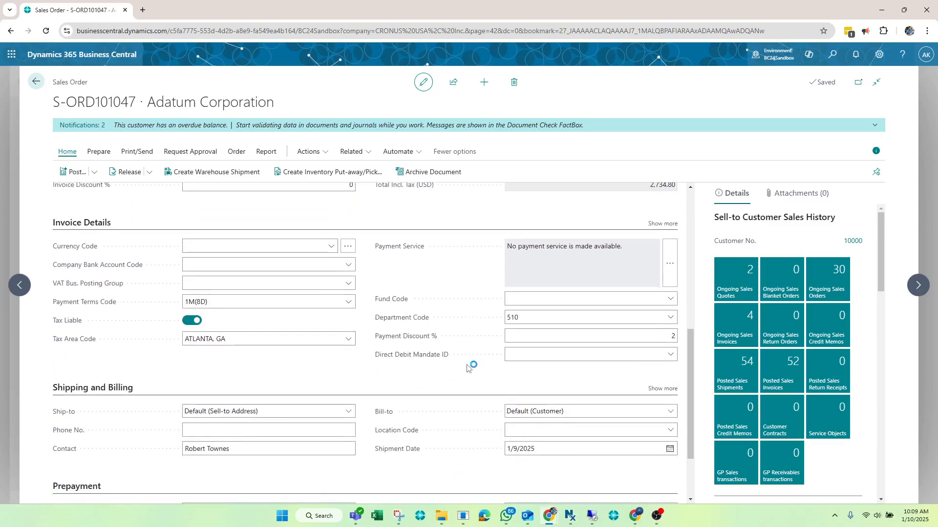
{"action": "scroll", "coordinate": [469, 369], "scroll_direction": "down", "scroll_amount": 1}
{"action": "scroll", "coordinate": [468, 369], "scroll_direction": "up", "scroll_amount": 1}
{"action": "scroll", "coordinate": [467, 368], "scroll_direction": "down", "scroll_amount": 2}
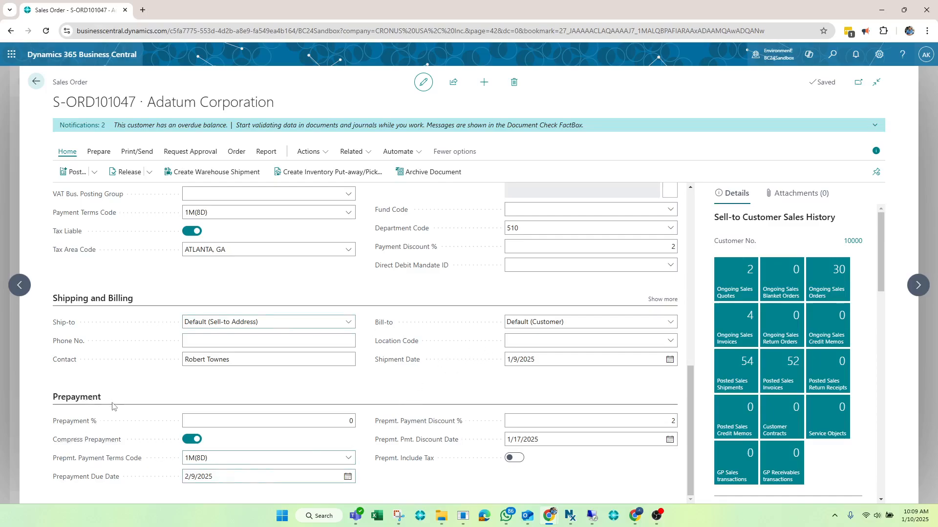
Release the Adatum Corporation sales order
{"action": "scroll", "coordinate": [430, 491], "scroll_direction": "up", "scroll_amount": 15}
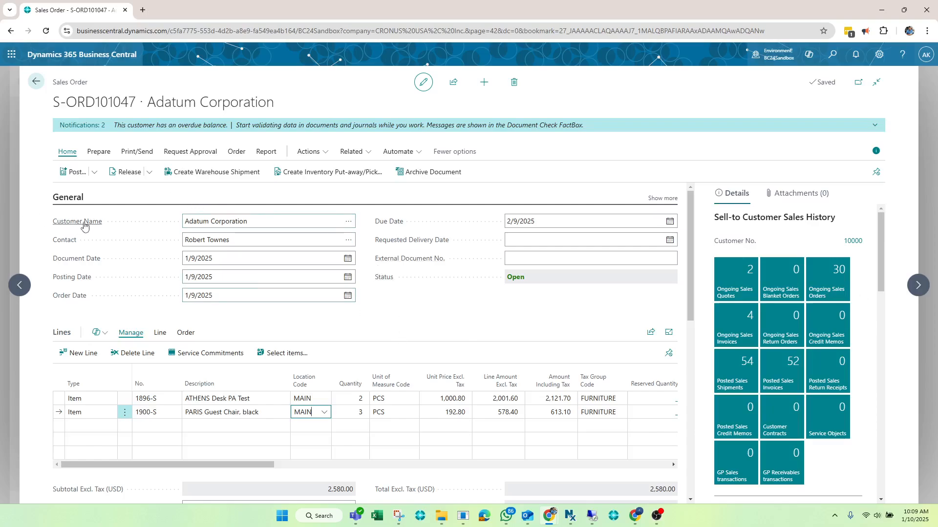
{"action": "left_click", "coordinate": [130, 174]}
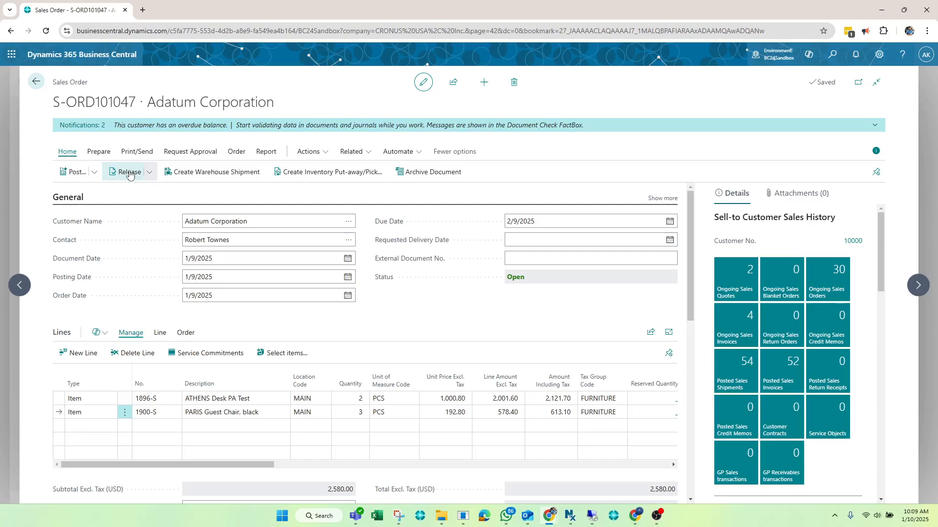
{"action": "left_click", "coordinate": [129, 173]}
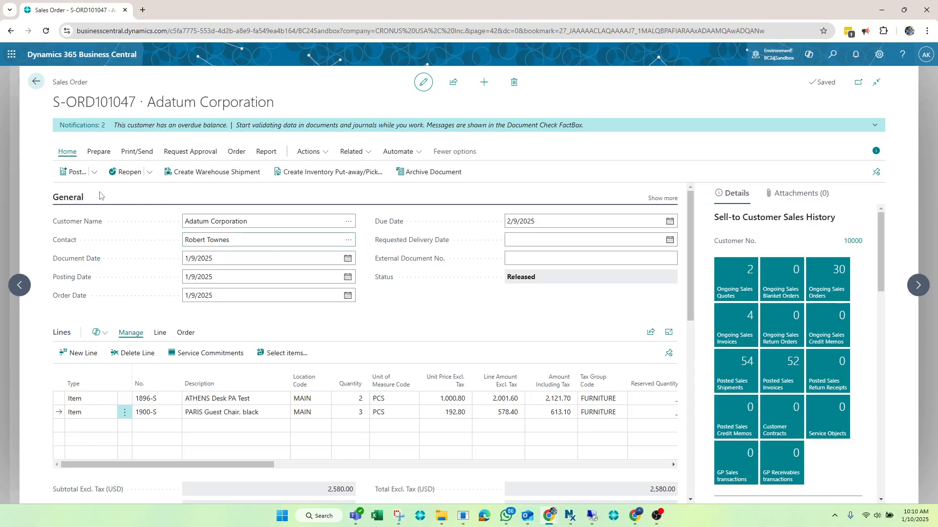
Post the released sales order with the Ship and Invoice option and open the resulting posted sales invoice
{"action": "left_click", "coordinate": [63, 174]}
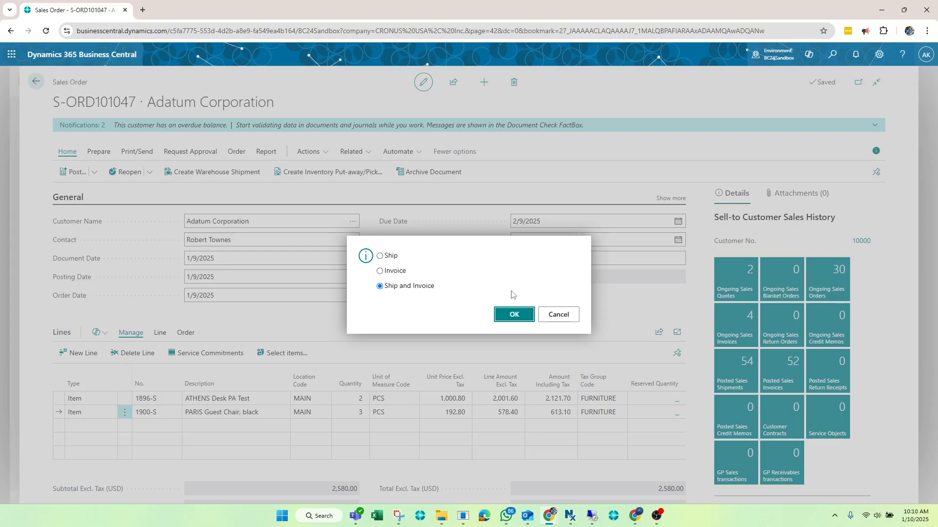
{"action": "left_click", "coordinate": [522, 318]}
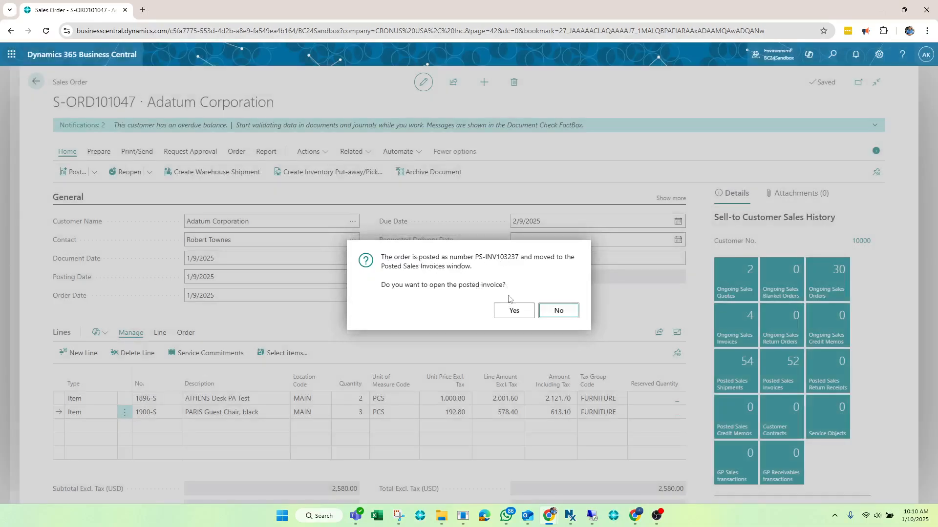
{"action": "left_click", "coordinate": [519, 313]}
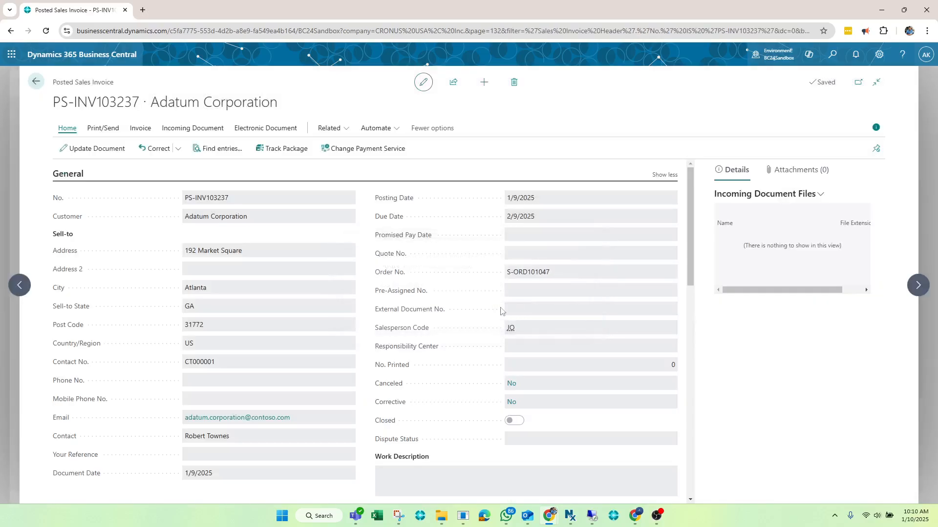
Examine the posted sales invoice's item lines, totals, Invoice Details, and Shipping and Billing sections
{"action": "scroll", "coordinate": [440, 296], "scroll_direction": "down", "scroll_amount": 10}
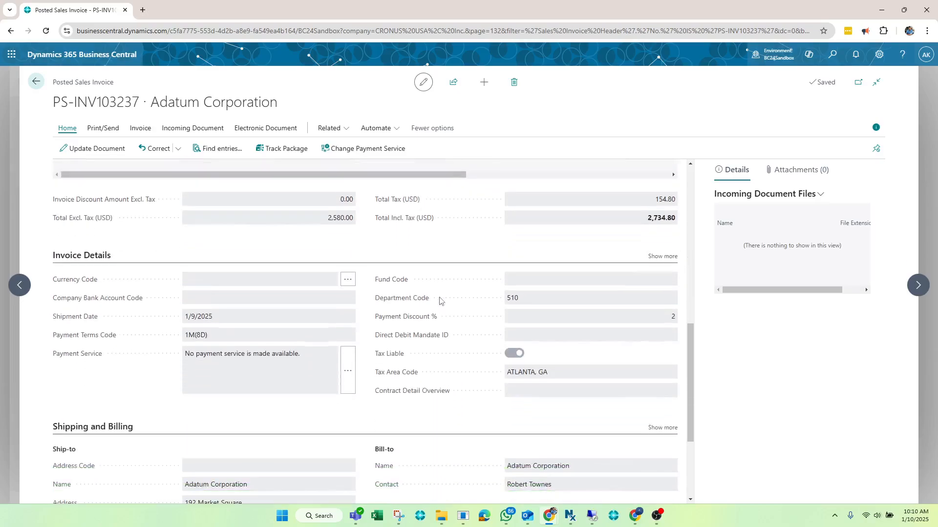
{"action": "scroll", "coordinate": [440, 303], "scroll_direction": "down", "scroll_amount": 3}
{"action": "scroll", "coordinate": [425, 300], "scroll_direction": "up", "scroll_amount": 4}
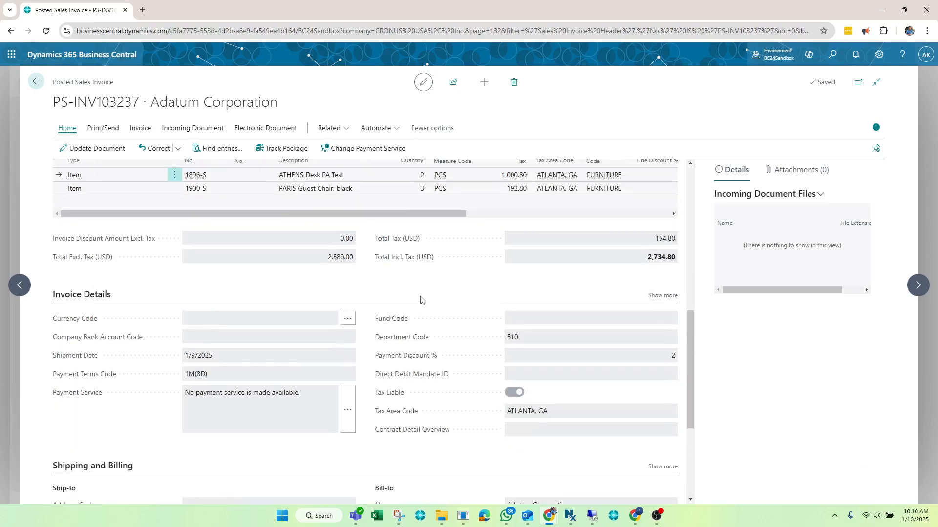
{"action": "scroll", "coordinate": [420, 300], "scroll_direction": "up", "scroll_amount": 6}
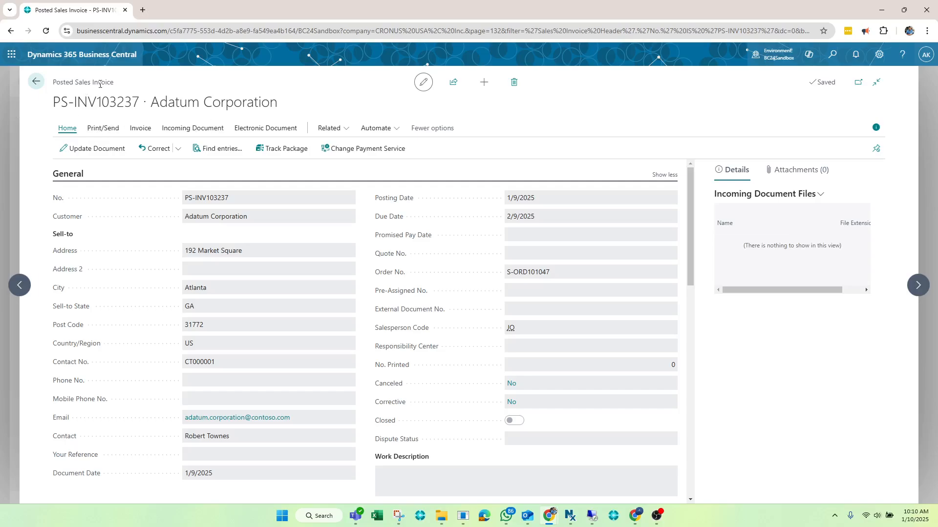